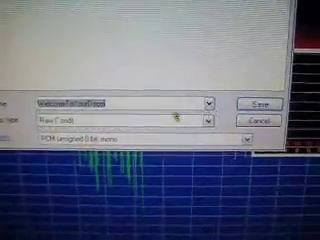
# Confirm the save type is Raw .snd with PCM unsigned 8-bit mono encoding
pyautogui.click(178, 122)
pyautogui.click(180, 124)
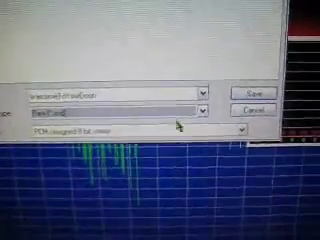
pyautogui.click(180, 131)
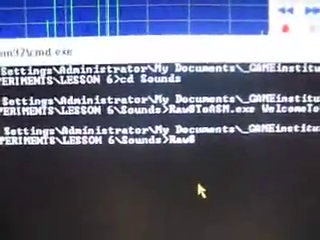
pyautogui.write('Ti')
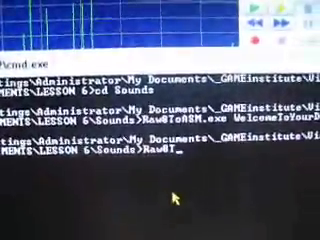